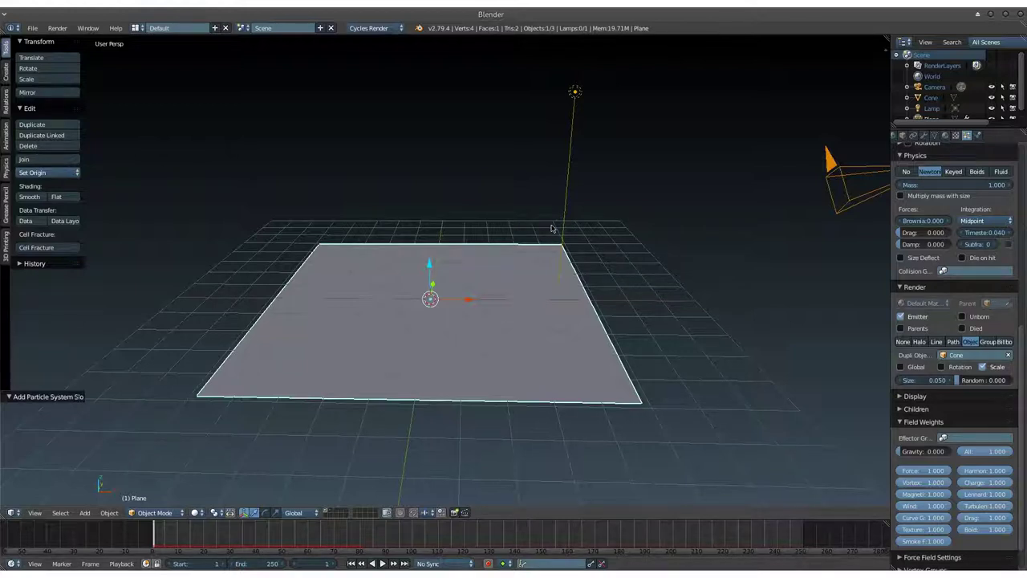
# Pan the view and toggle scene layers to check the plane and the cone.
pyautogui.scroll(3, 551, 229)
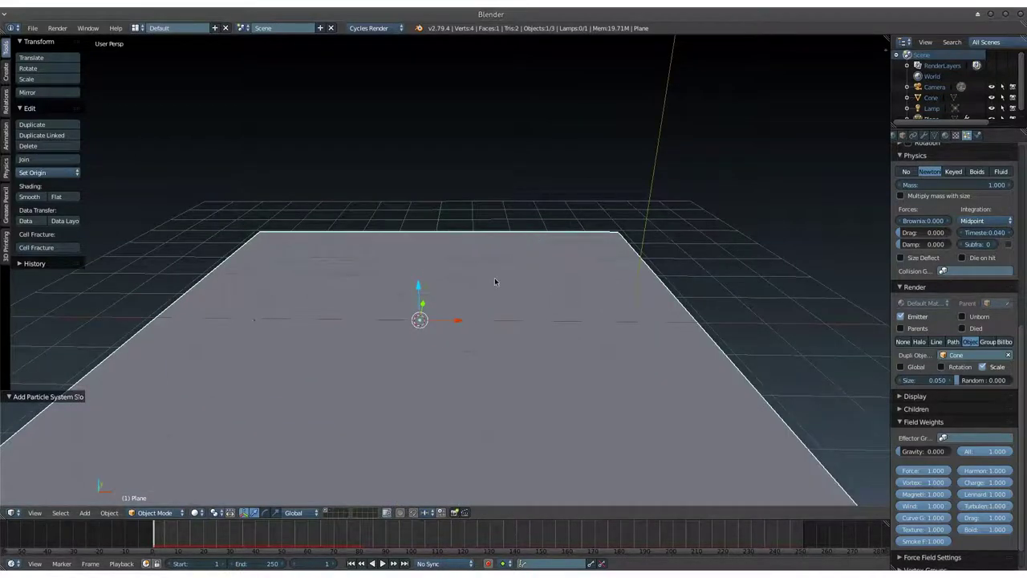
pyautogui.keyDown('shift'); pyautogui.moveTo(484, 279); pyautogui.dragTo(520, 212, button='middle'); pyautogui.keyUp('shift')
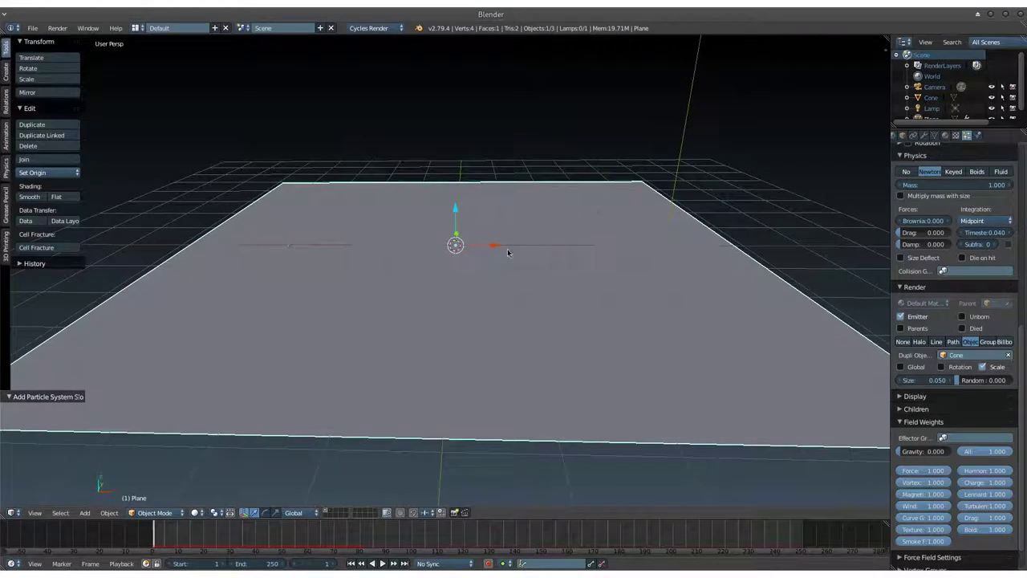
pyautogui.press('Delete')
pyautogui.click(331, 513)
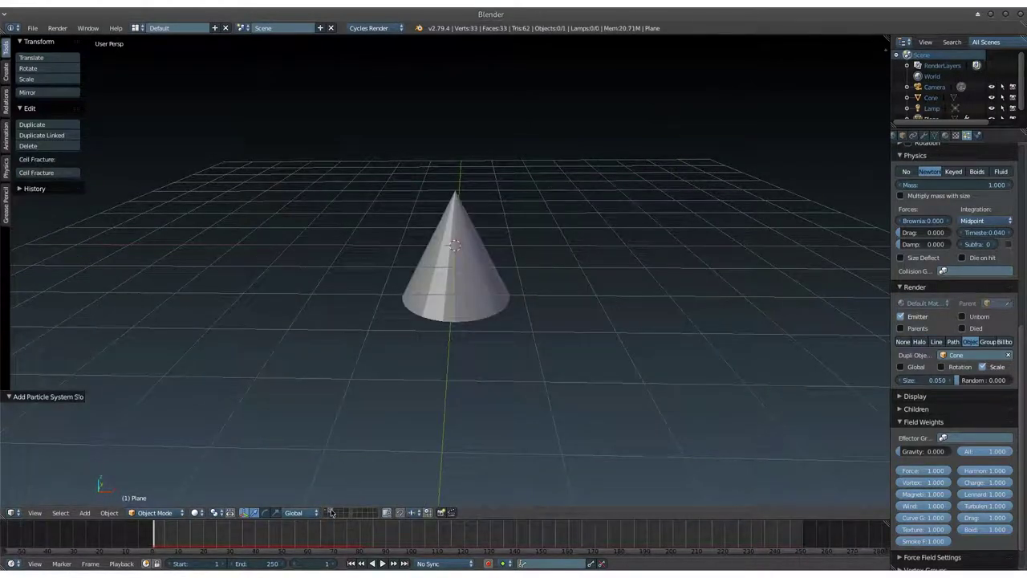
pyautogui.click(326, 512)
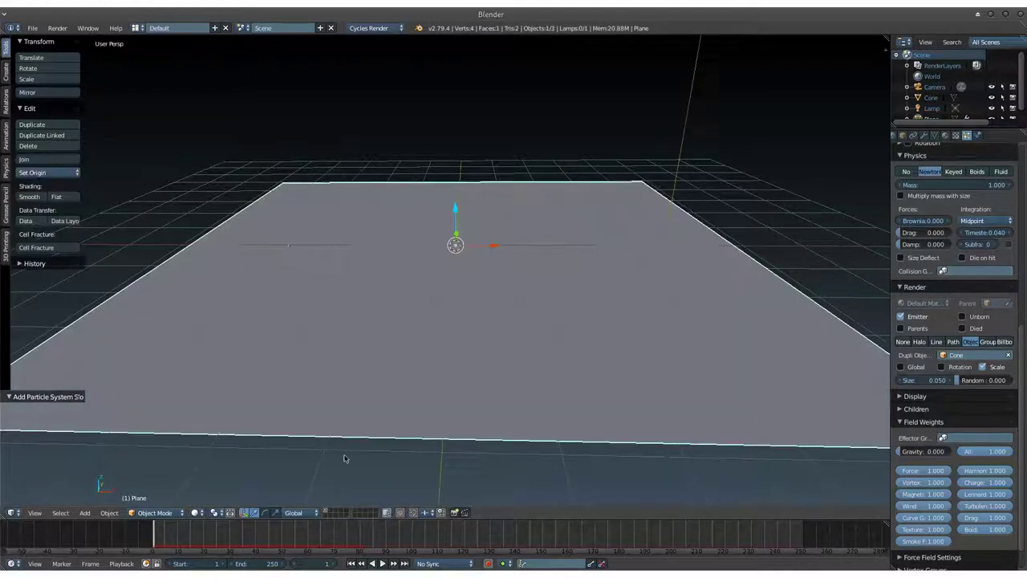
# Set the particle Render Size to 0.120 and preview the larger cones.
pyautogui.press('Escape')
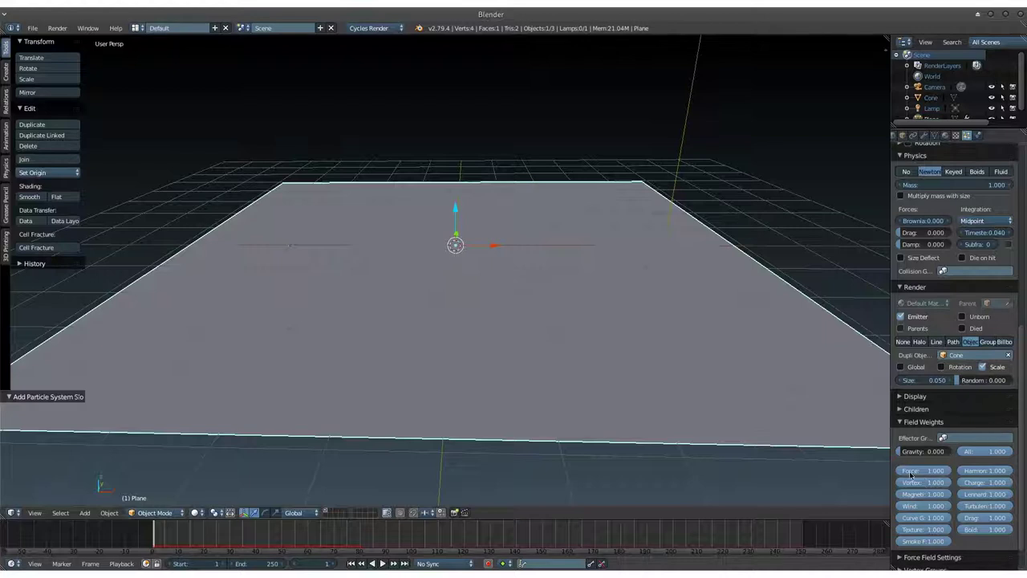
pyautogui.moveTo(1022, 416); pyautogui.dragTo(1023, 264)
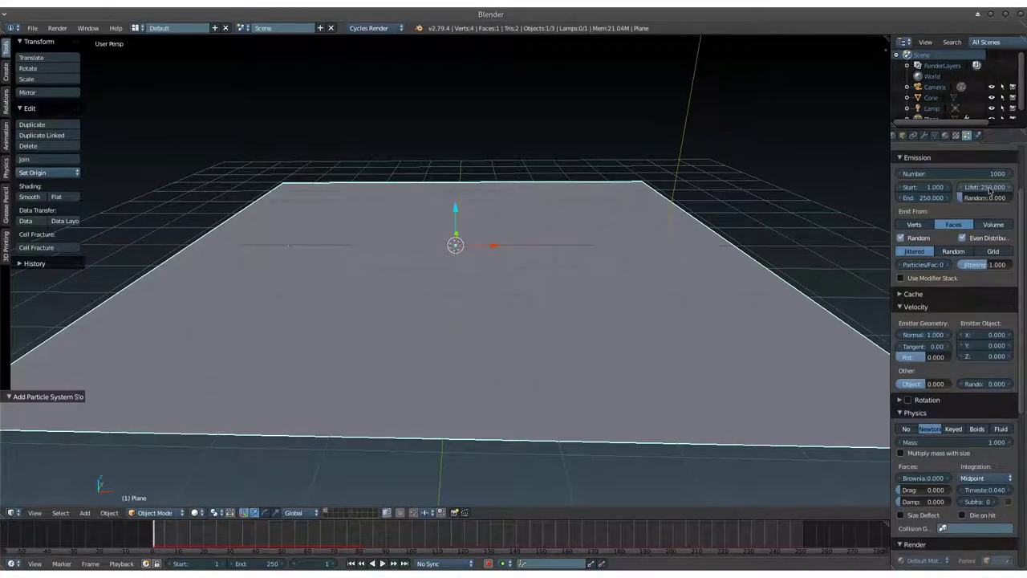
pyautogui.moveTo(1023, 232); pyautogui.dragTo(1010, 303)
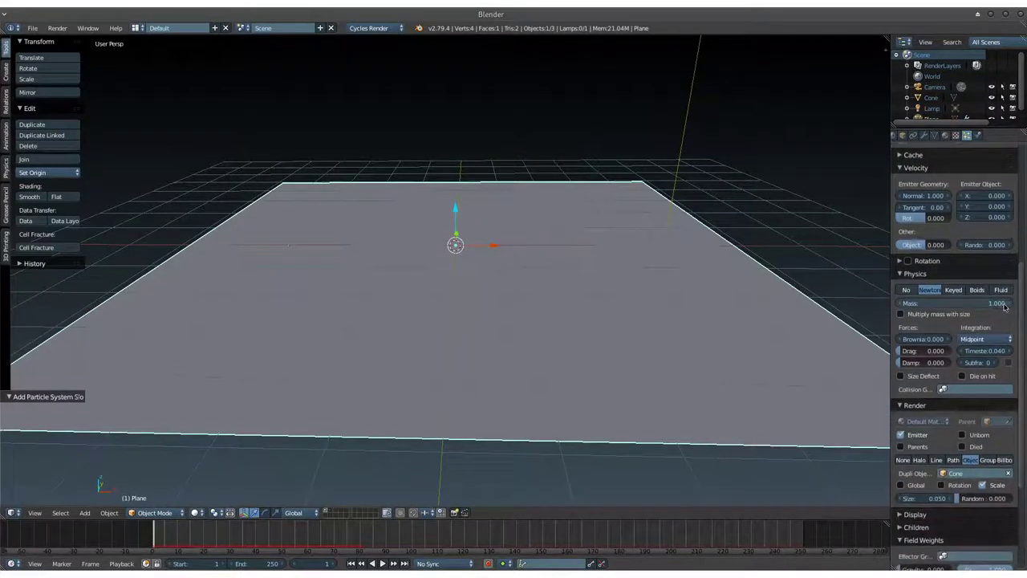
pyautogui.moveTo(1022, 300); pyautogui.dragTo(1015, 365)
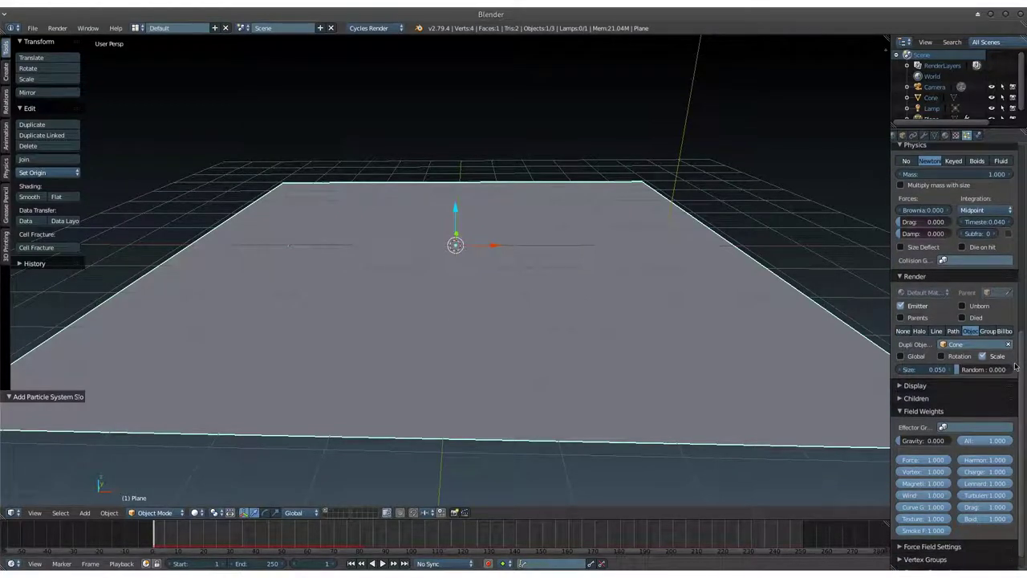
pyautogui.moveTo(1015, 366); pyautogui.dragTo(1013, 370)
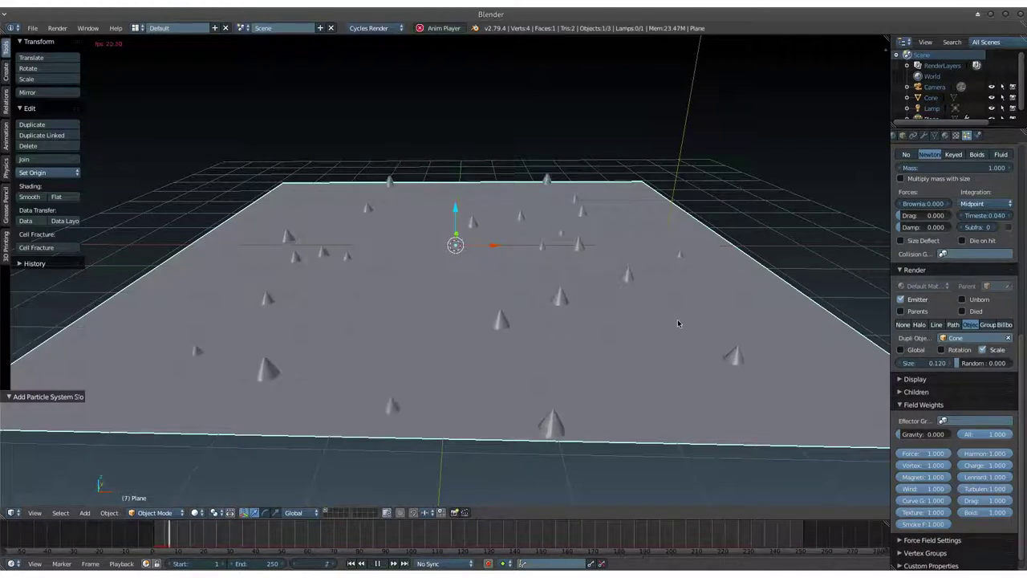
pyautogui.press('Escape')
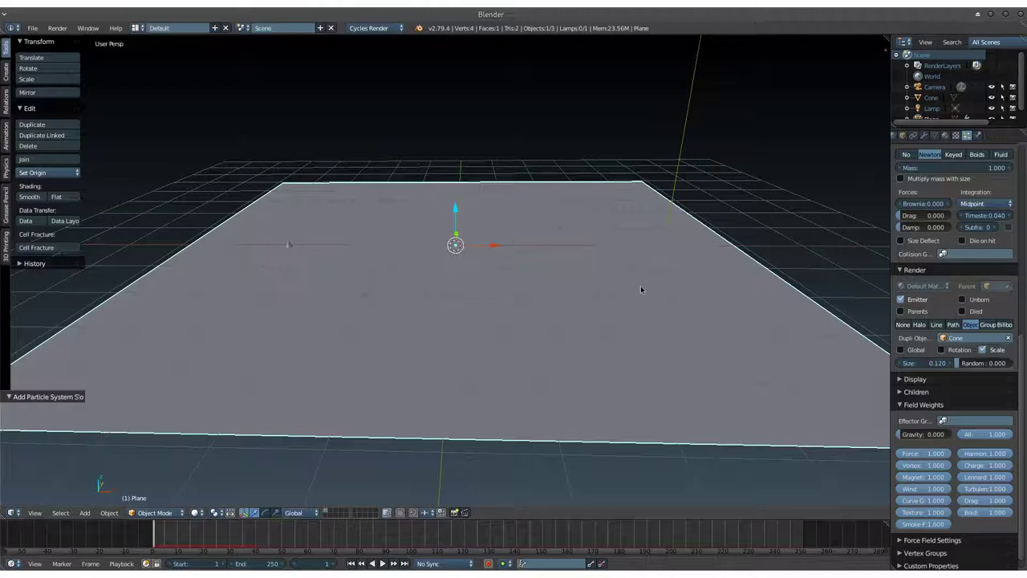
pyautogui.scroll(-4, 632, 292)
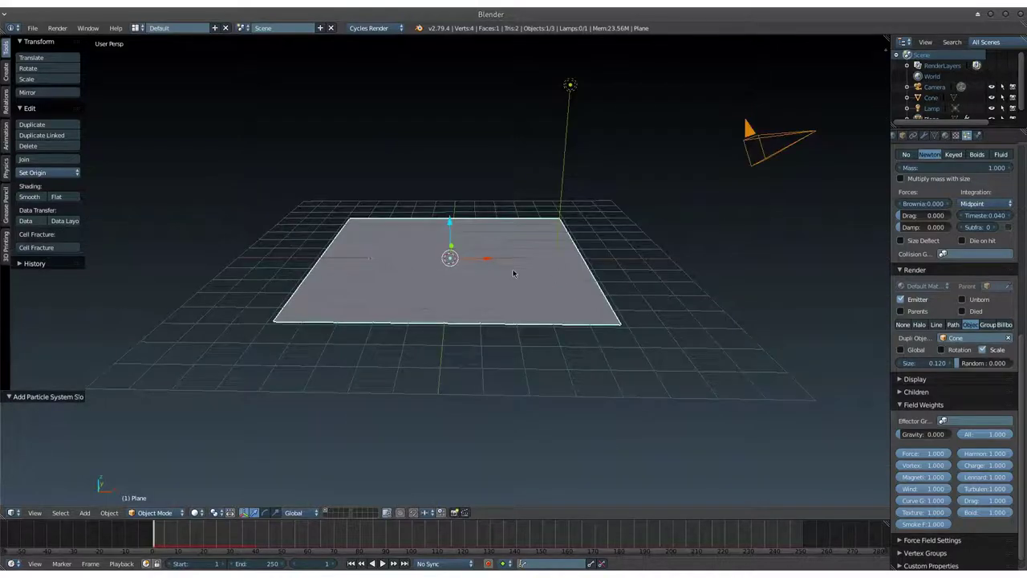
# Add a Magnetic force field and place it at X 5.38, raised to Z 0.297.
pyautogui.hotkey('shift', 'a')
pyautogui.moveTo(491, 411)
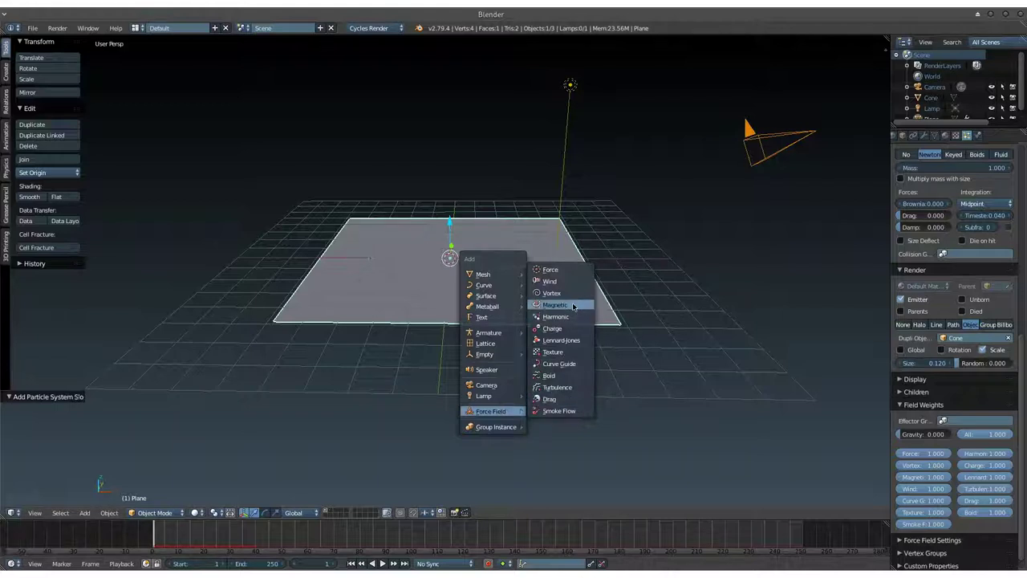
pyautogui.click(573, 307)
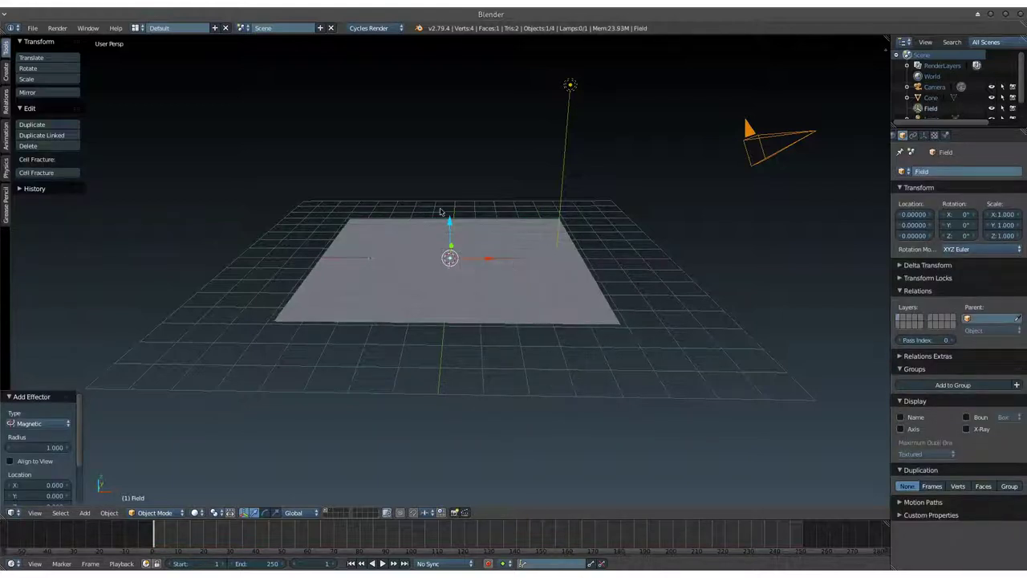
pyautogui.moveTo(450, 219); pyautogui.dragTo(449, 221)
pyautogui.moveTo(449, 186)
pyautogui.mouseDown()
pyautogui.moveTo(448, 173)
pyautogui.moveTo(452, 218)
pyautogui.mouseUp()
pyautogui.moveTo(474, 255); pyautogui.dragTo(481, 253)
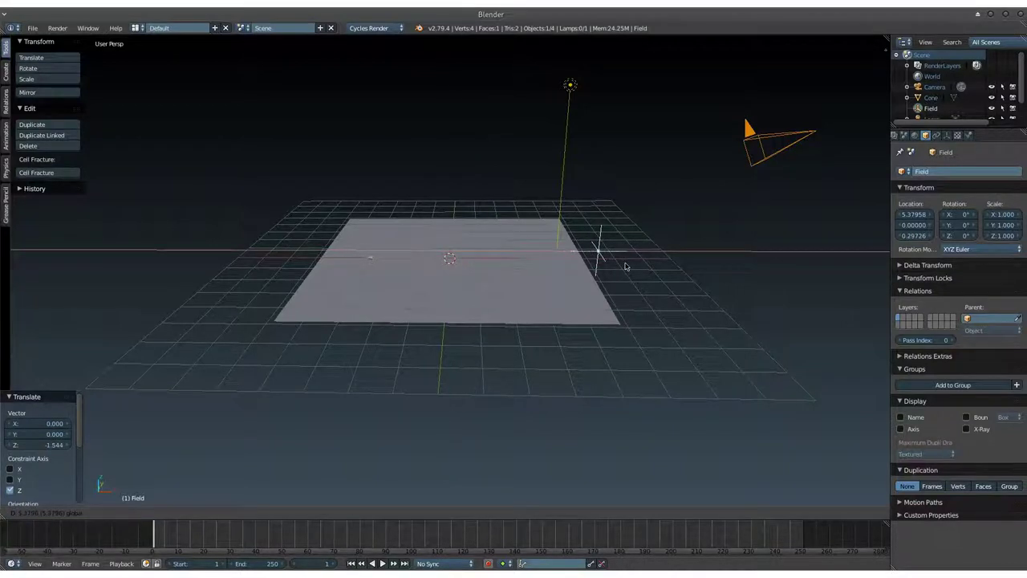
pyautogui.moveTo(625, 266); pyautogui.dragTo(625, 266)
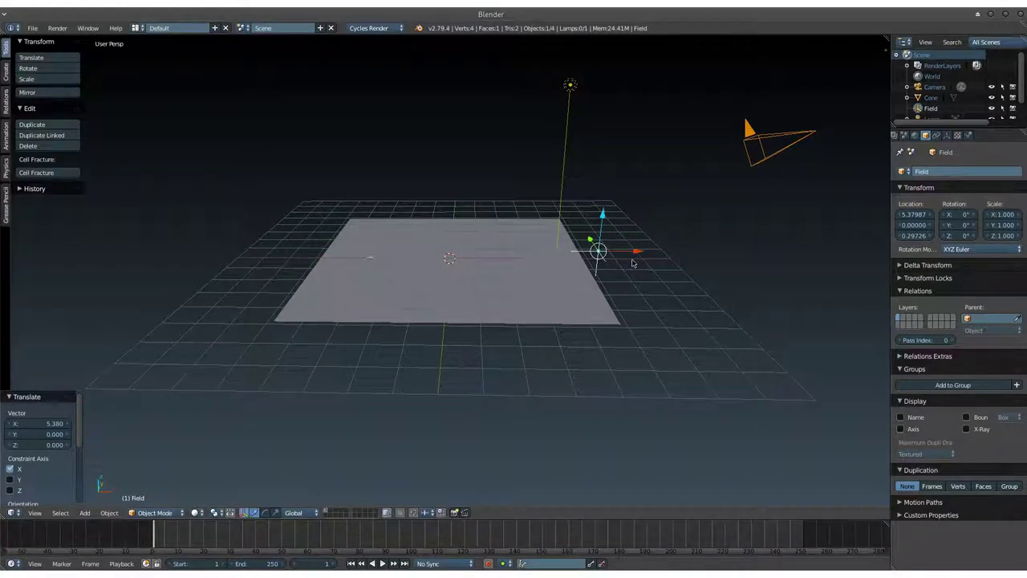
pyautogui.hotkey('shift', 'a')
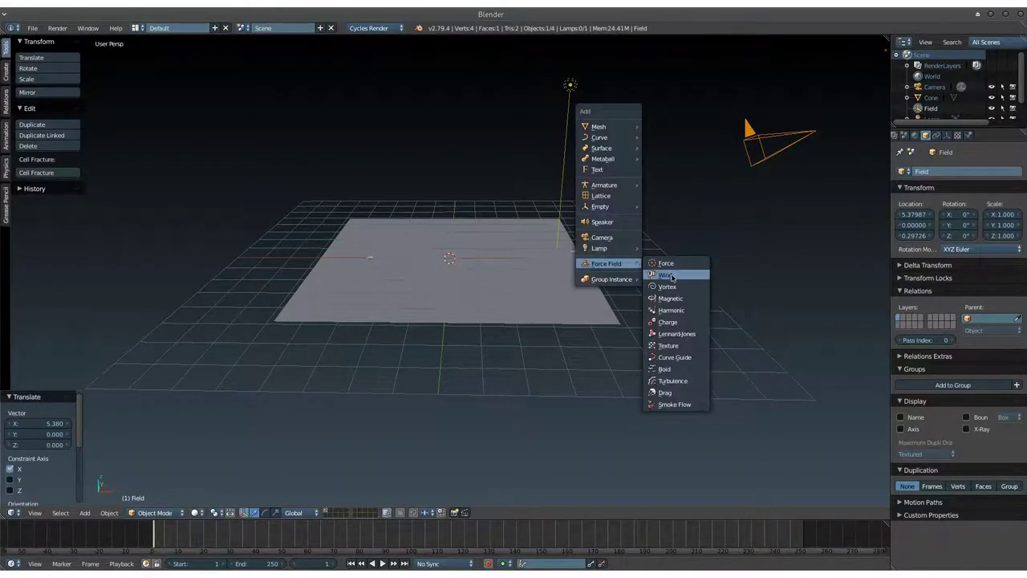
# During playback, raise the magnetic field to Z 1.185, then slide it along X.
pyautogui.press('Escape')
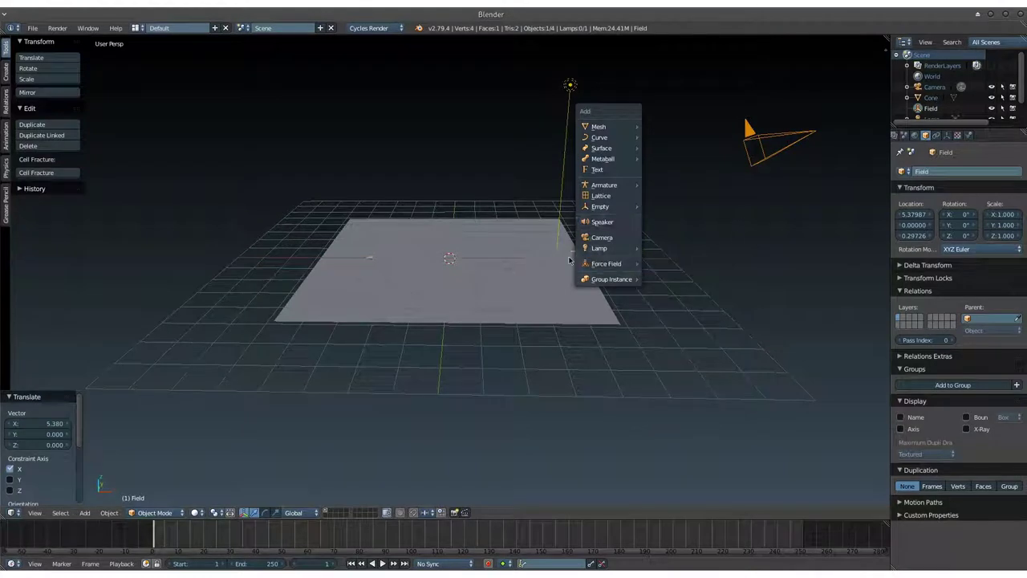
pyautogui.press('Escape')
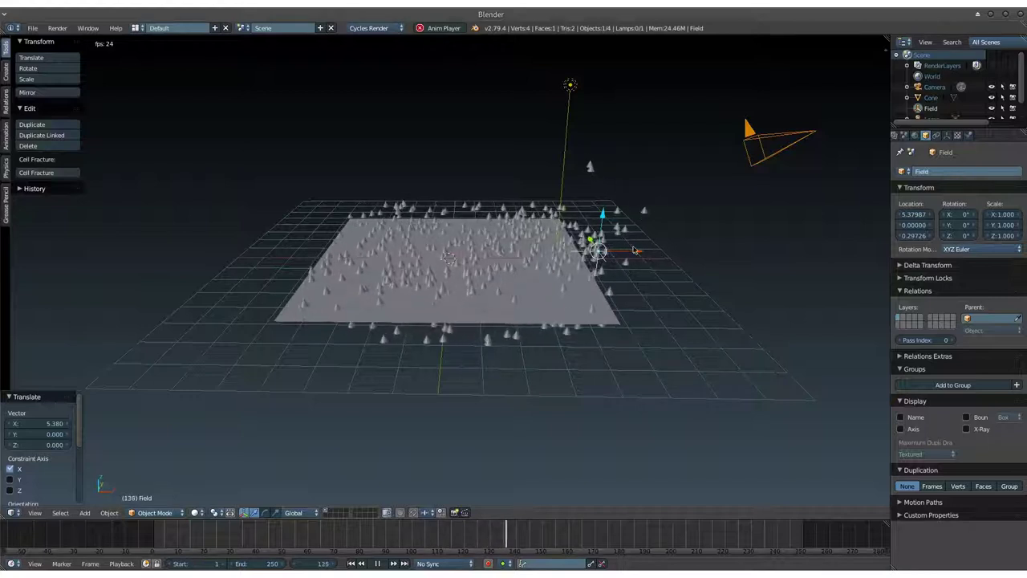
pyautogui.press('g')
pyautogui.press('z')
pyautogui.click(602, 201)
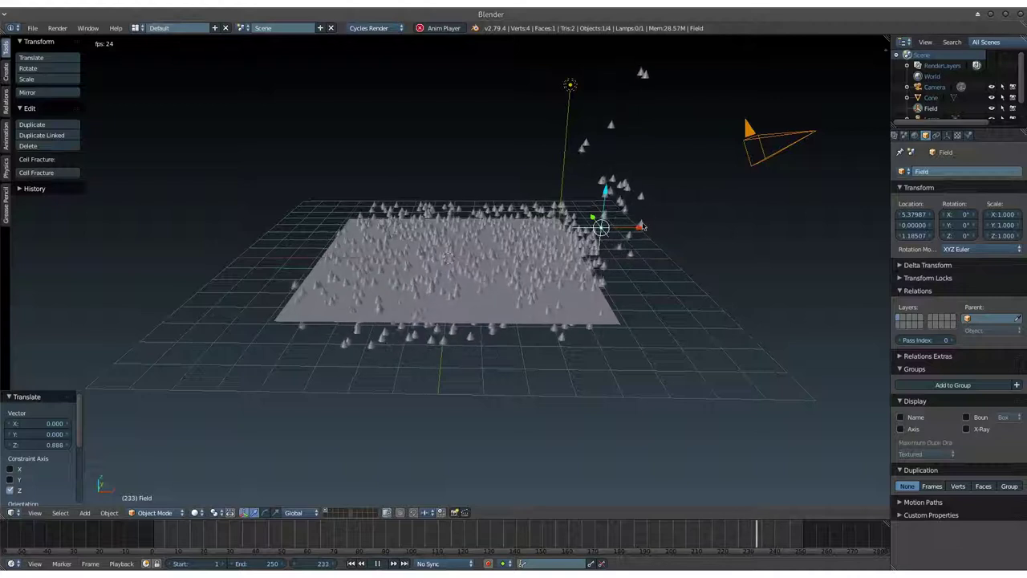
pyautogui.press('g')
pyautogui.press('x')
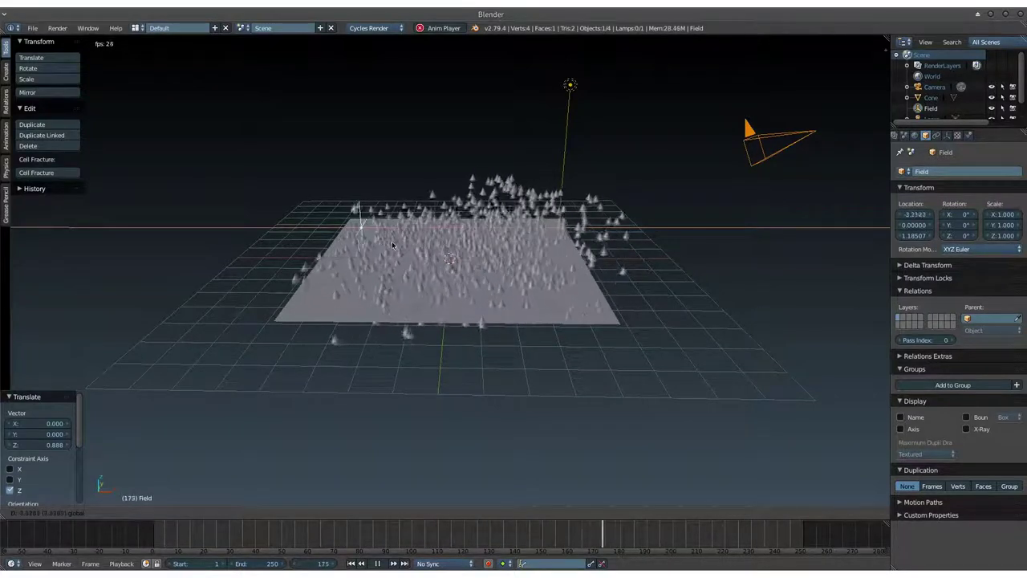
# Confirm the field's X position over the plane and set its Strength to 10.
pyautogui.click(331, 248)
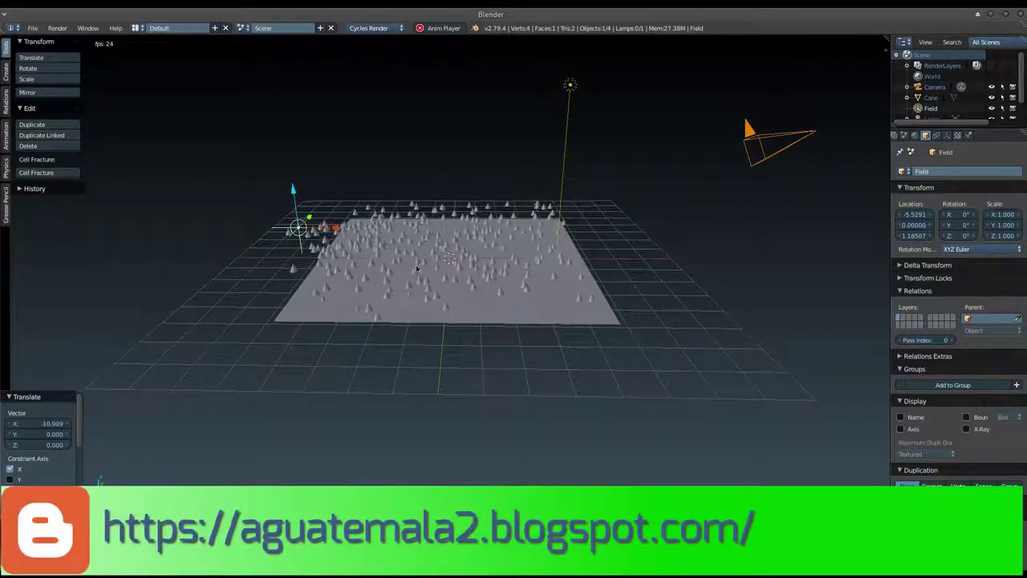
pyautogui.click(968, 135)
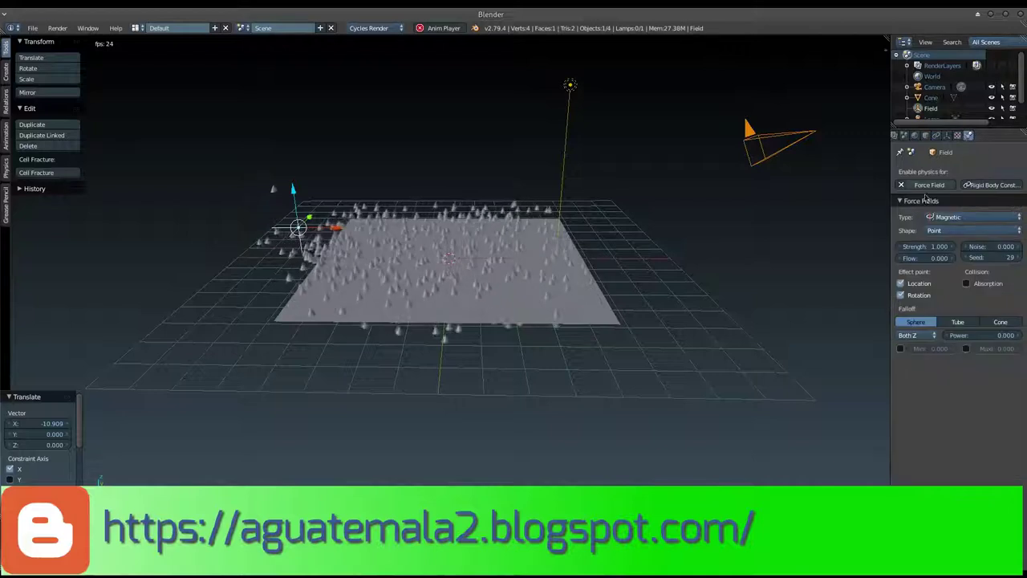
pyautogui.click(939, 247)
pyautogui.write('10')
pyautogui.press('Return')
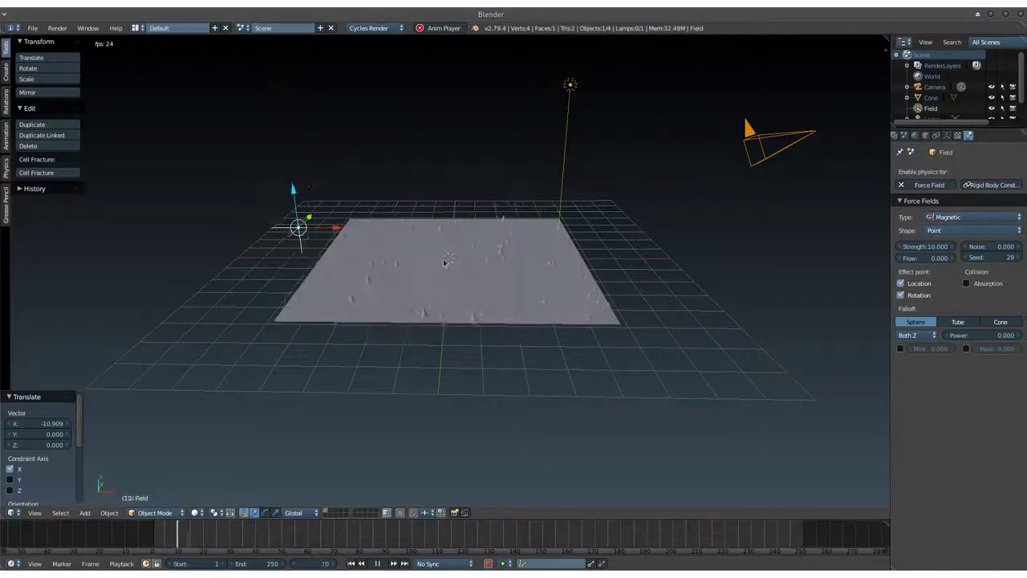
# Move the field right along X and lift it 2.274 units above the plane.
pyautogui.moveTo(337, 224); pyautogui.dragTo(341, 229)
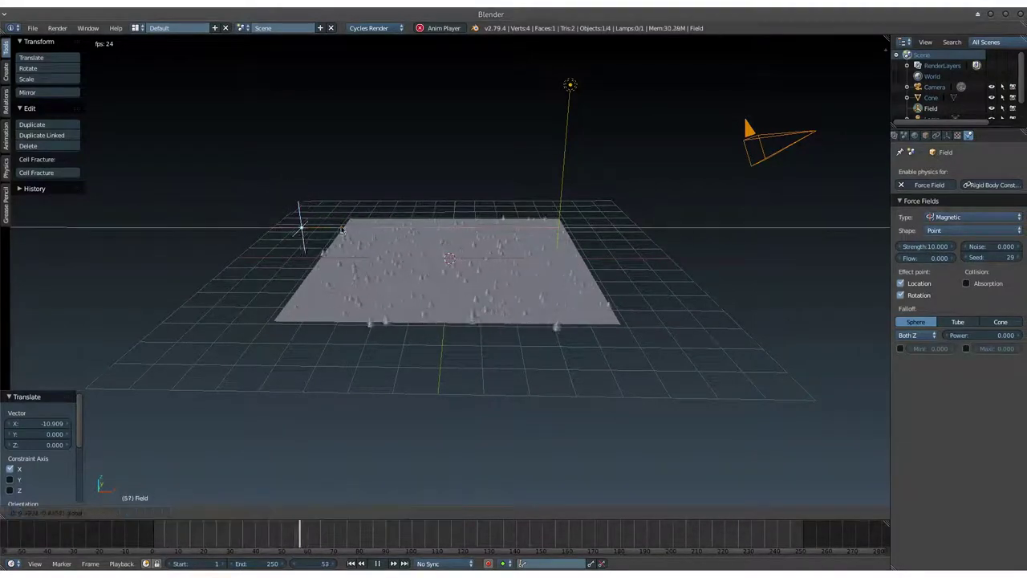
pyautogui.moveTo(423, 223); pyautogui.dragTo(513, 223)
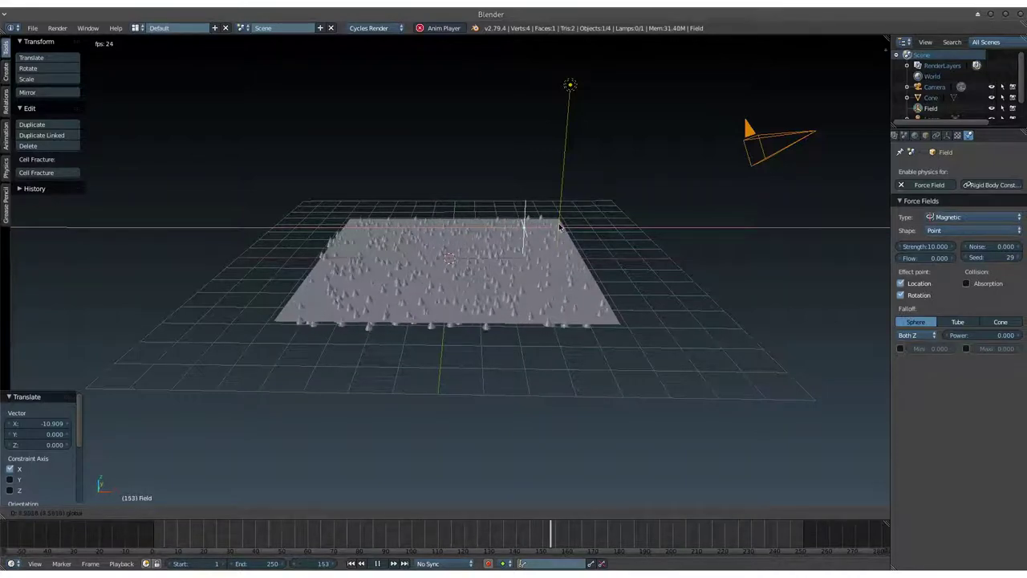
pyautogui.moveTo(513, 223); pyautogui.dragTo(581, 224)
pyautogui.moveTo(549, 191); pyautogui.dragTo(559, 175)
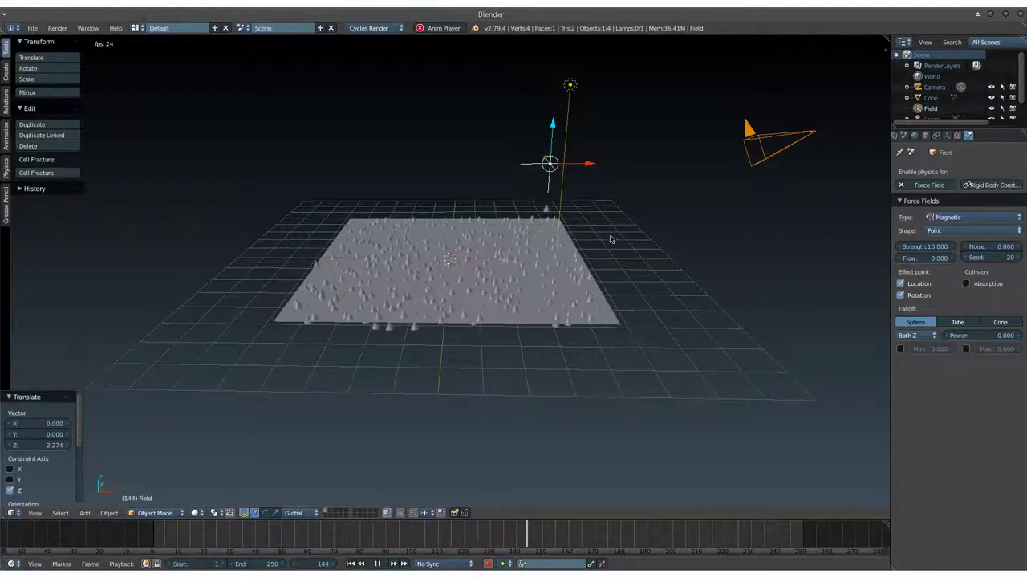
# Set field Strength to 2 and swing the field from X -8.431 to X 4.632.
pyautogui.click(919, 248)
pyautogui.write('5')
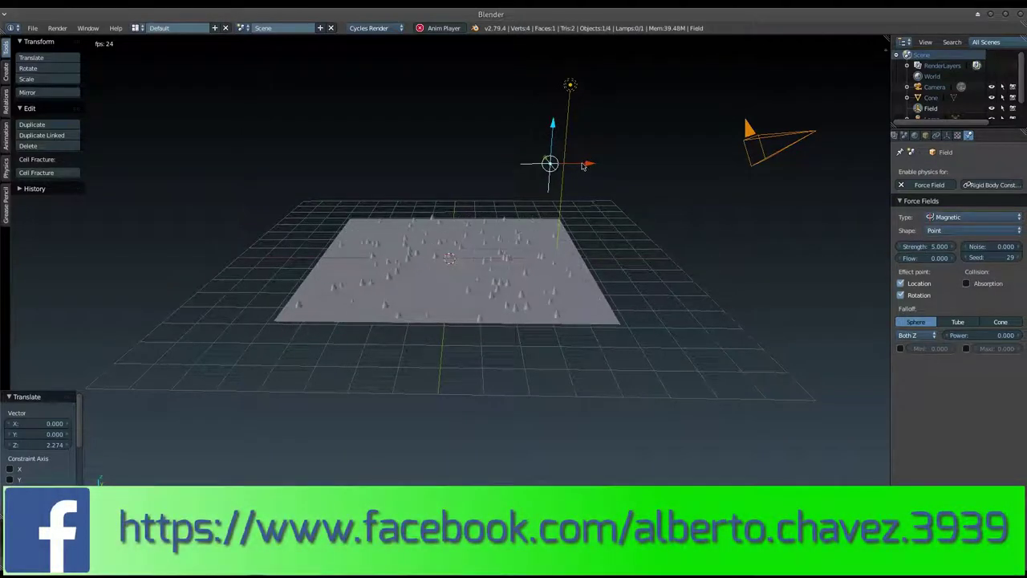
pyautogui.press('g')
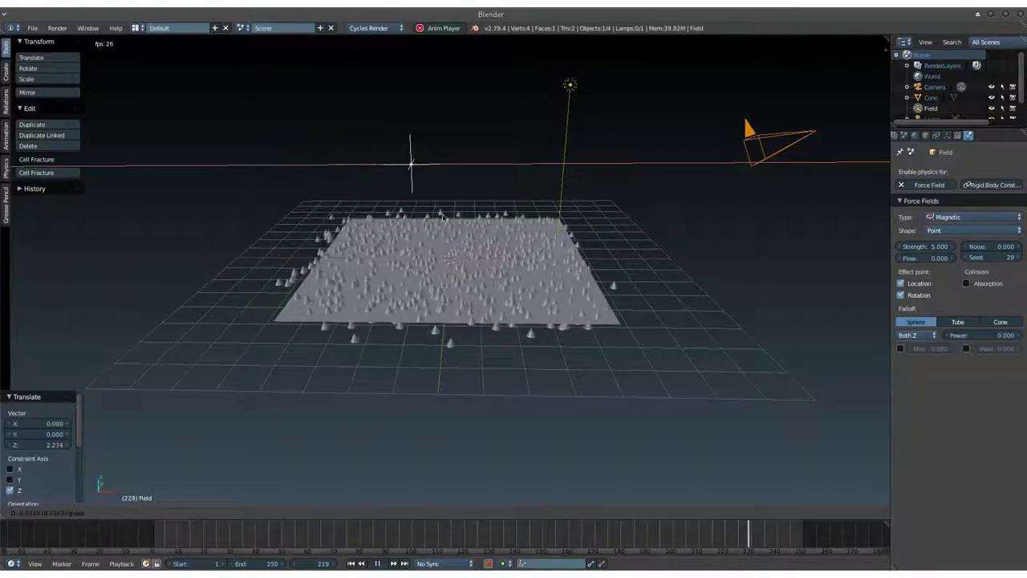
pyautogui.click(345, 218)
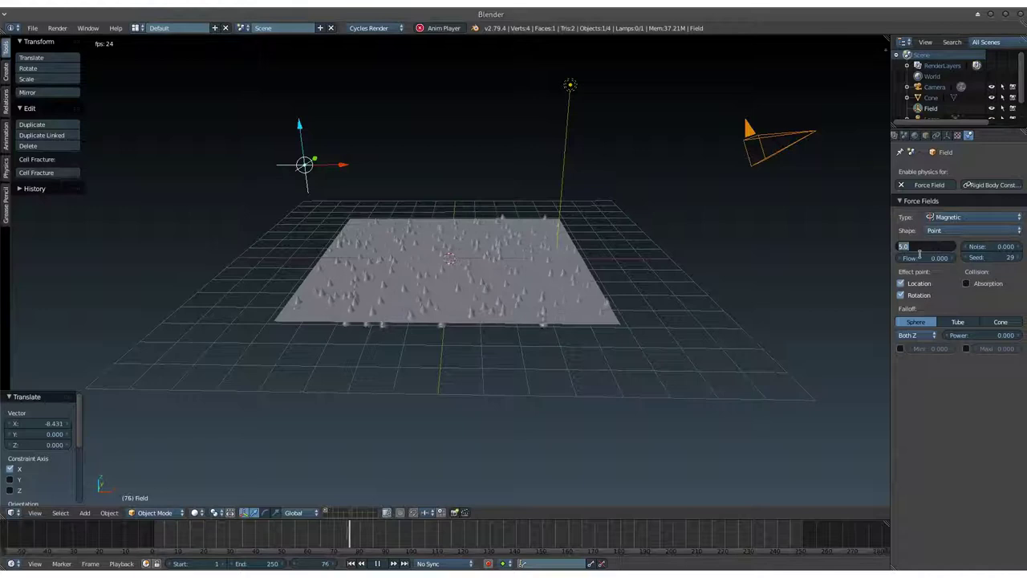
pyautogui.write('2')
pyautogui.press('Return')
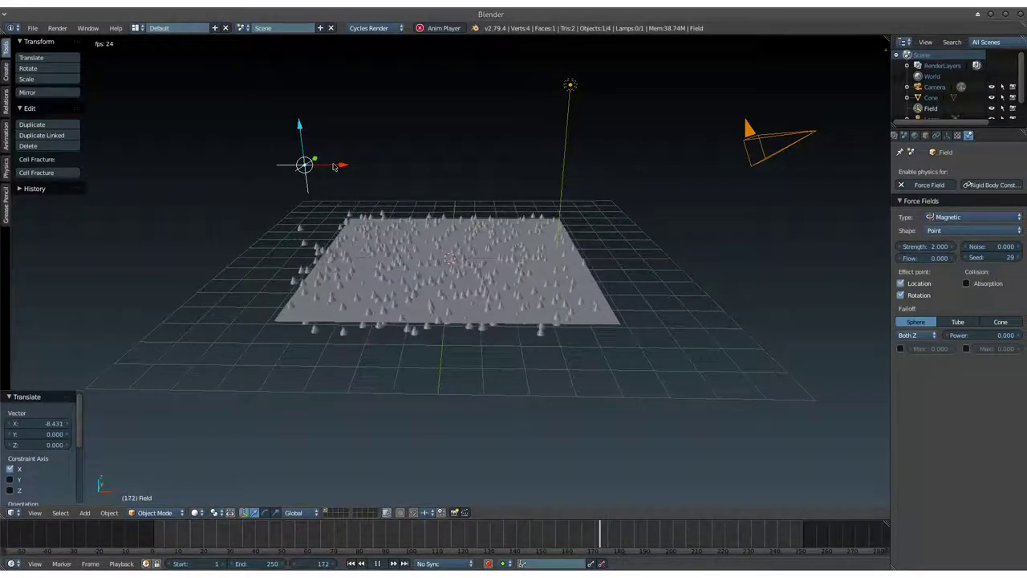
pyautogui.moveTo(335, 166)
pyautogui.mouseDown()
pyautogui.moveTo(525, 180)
pyautogui.moveTo(466, 187)
pyautogui.mouseUp()
pyautogui.moveTo(436, 128)
pyautogui.mouseDown()
pyautogui.moveTo(467, 289)
pyautogui.moveTo(489, 284)
pyautogui.mouseUp()
# Check the Plane's particle settings, then raise the Field to Z 3.92157.
pyautogui.rightClick(490, 283)
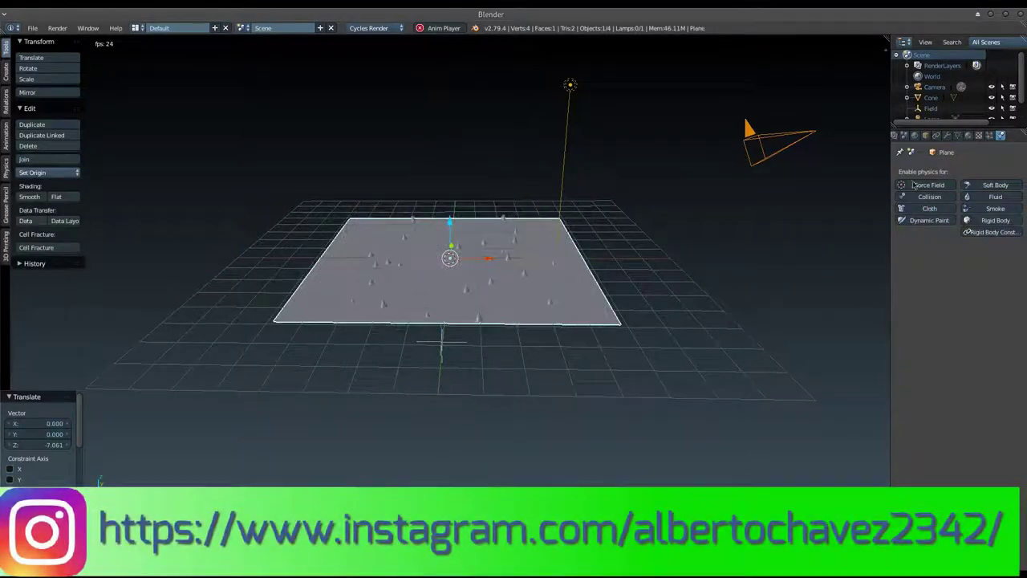
pyautogui.click(989, 136)
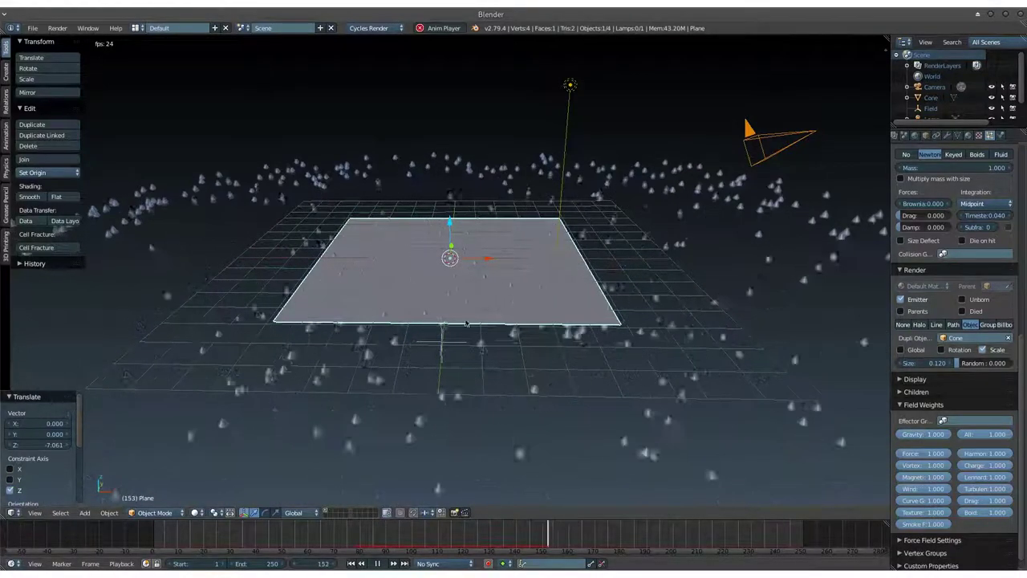
pyautogui.rightClick(441, 337)
pyautogui.press('g')
pyautogui.press('z')
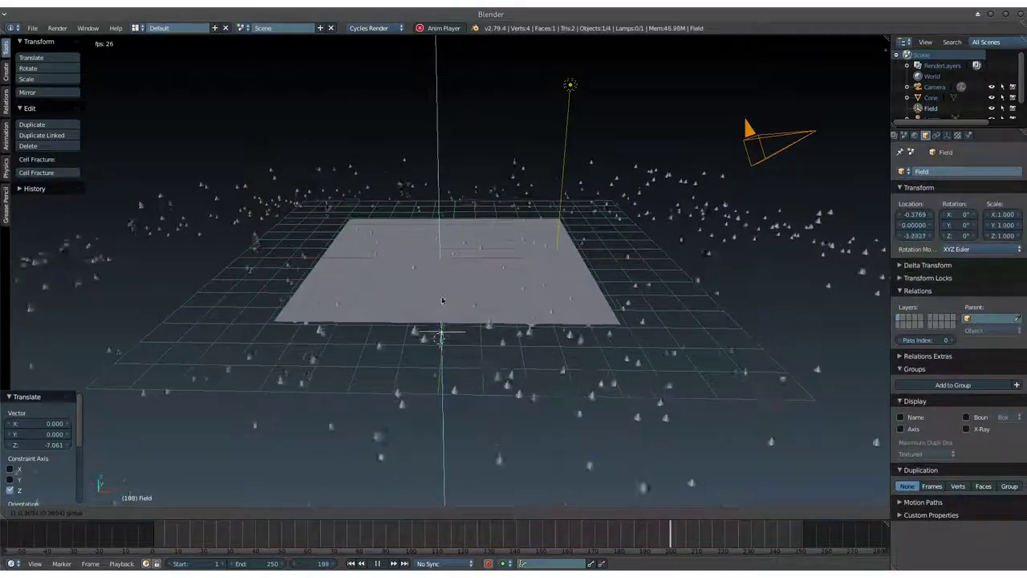
pyautogui.click(445, 122)
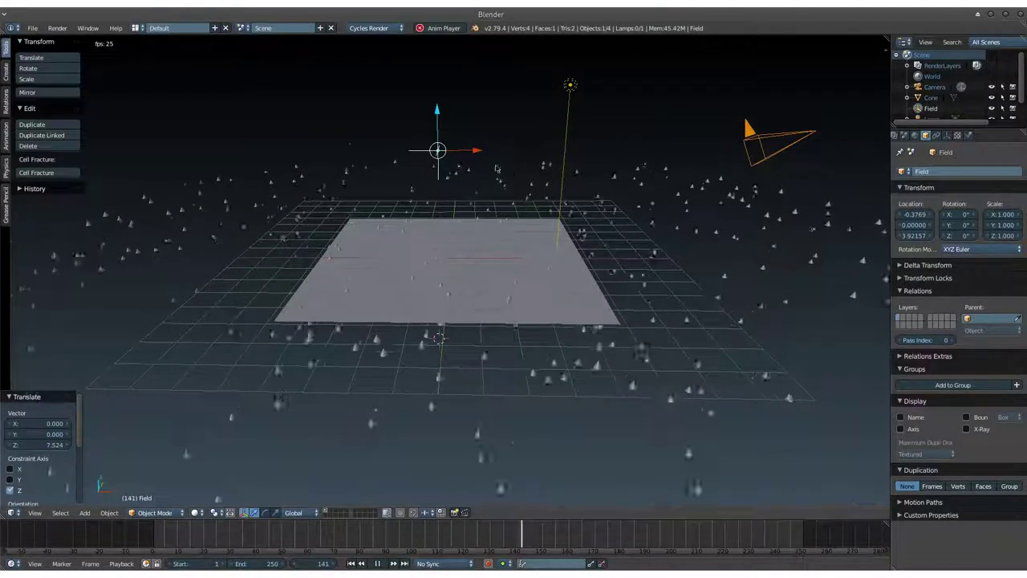
# Set the field Strength to 10, then drag it down to 1.000.
pyautogui.click(969, 136)
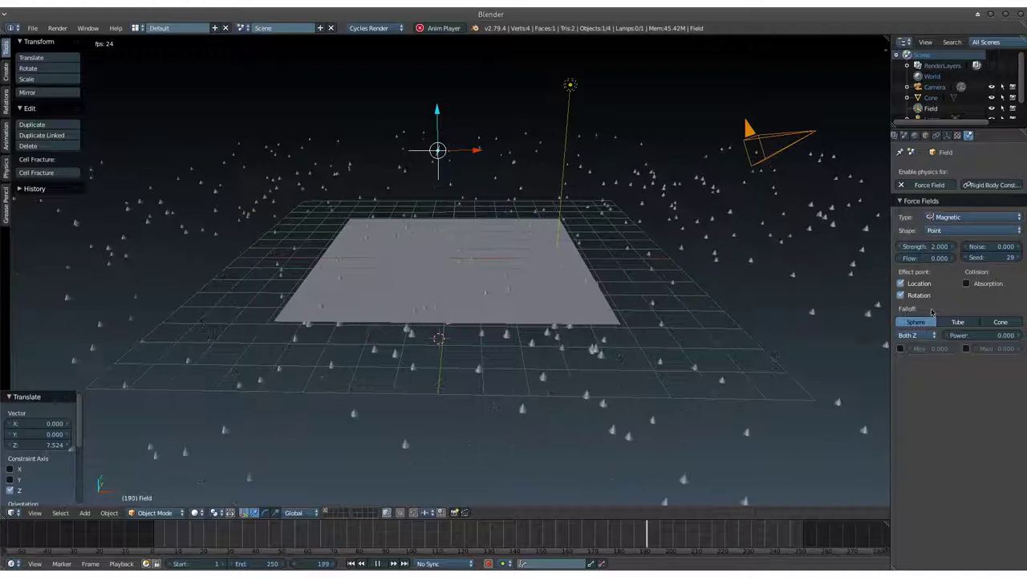
pyautogui.click(923, 250)
pyautogui.write('10')
pyautogui.press('Return')
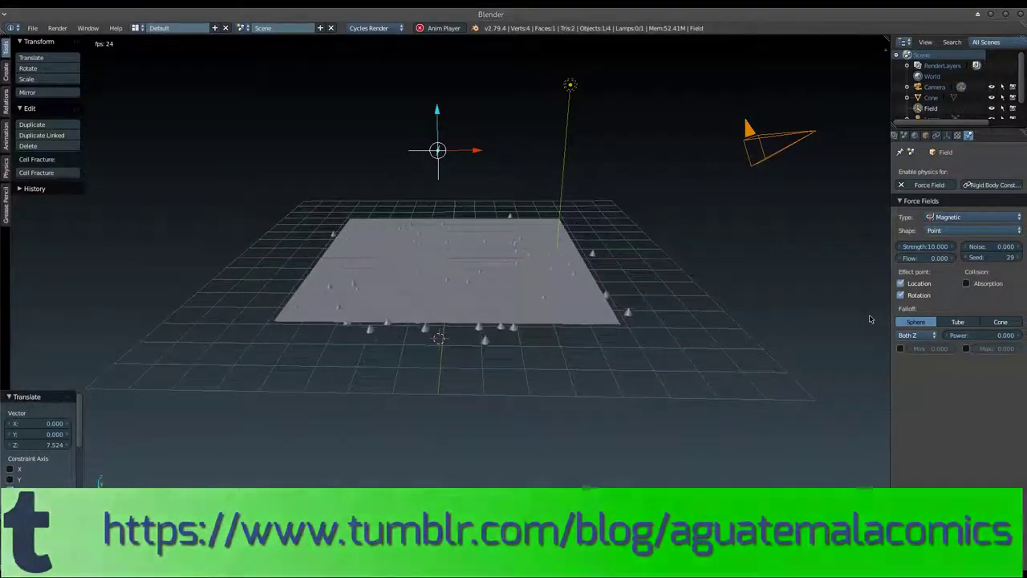
pyautogui.moveTo(920, 244); pyautogui.dragTo(915, 248)
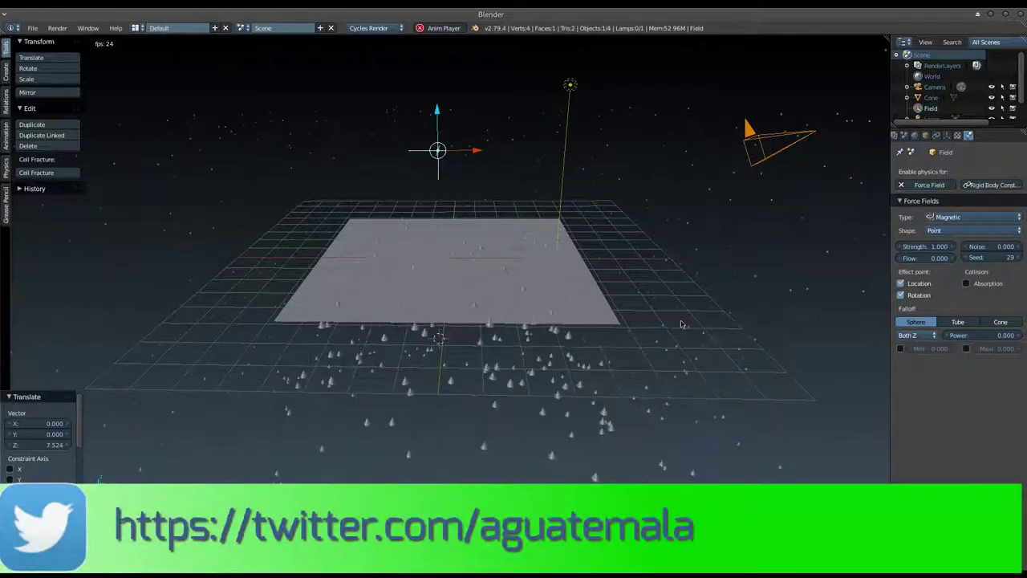
# Replay the animation from frame 1 to review the cones pouring beneath the plane.
pyautogui.hotkey('shift', 'Left')
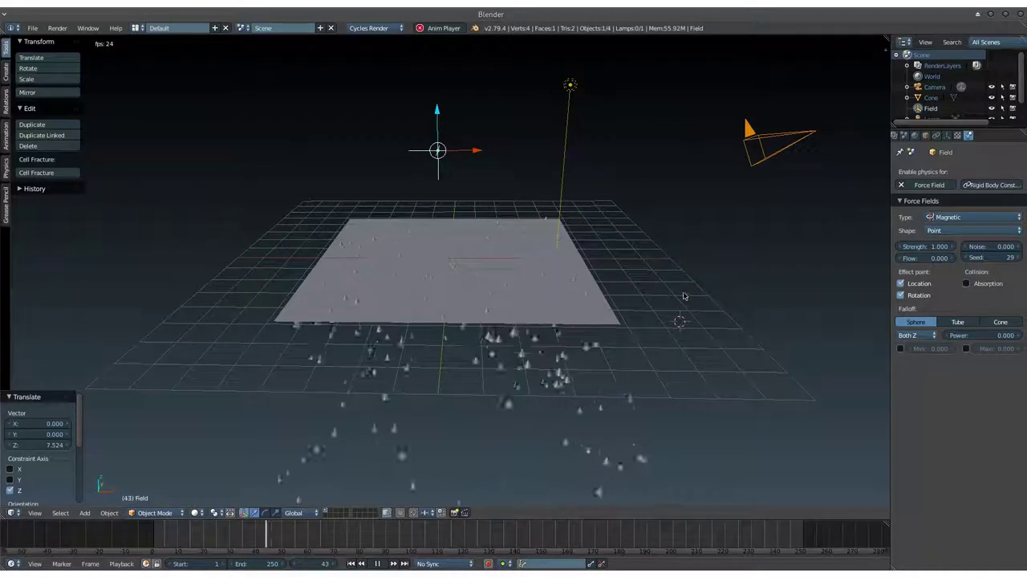